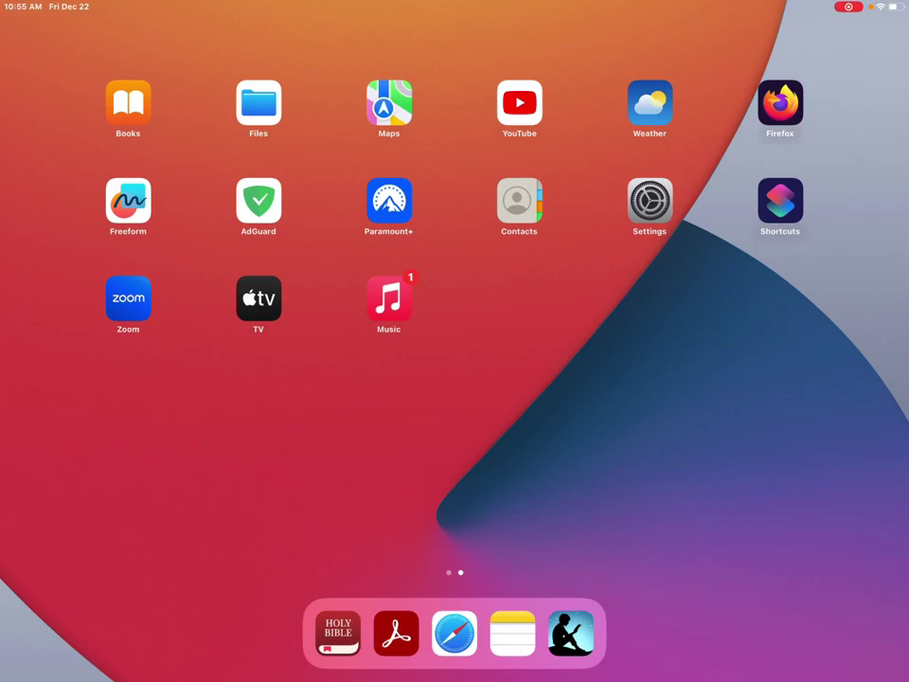
Step: Look at the search suggestions and the widgets page, then return to the app icon page
left_click_drag(454, 284, 454, 426)
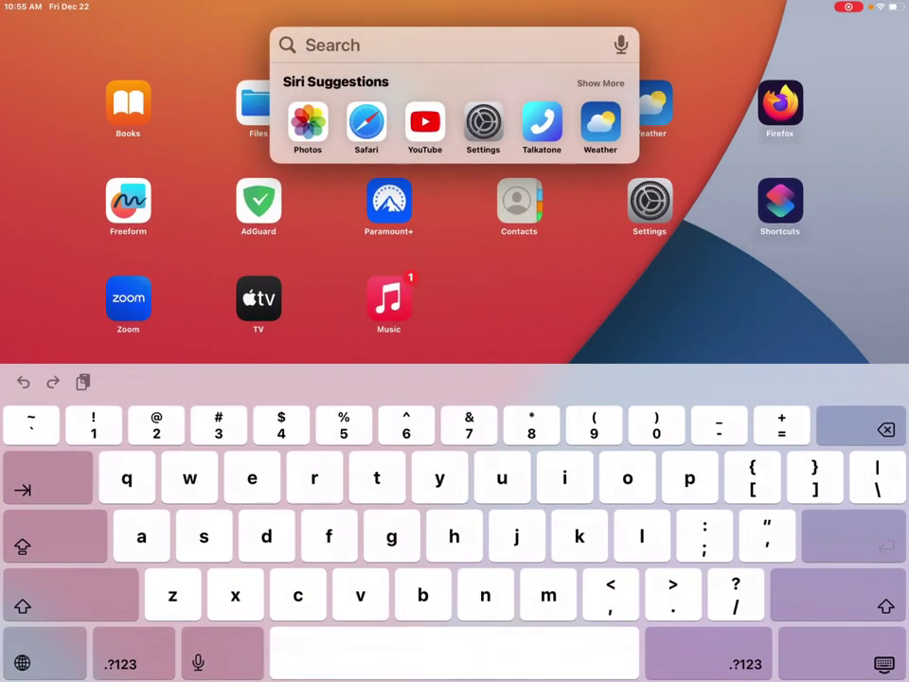
left_click(758, 284)
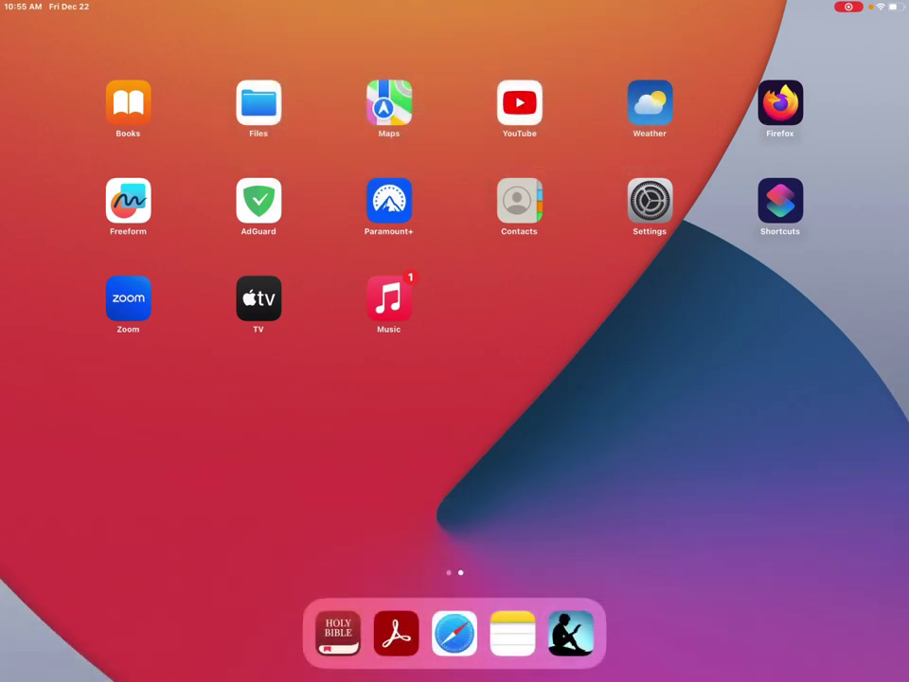
left_click_drag(284, 426, 663, 426)
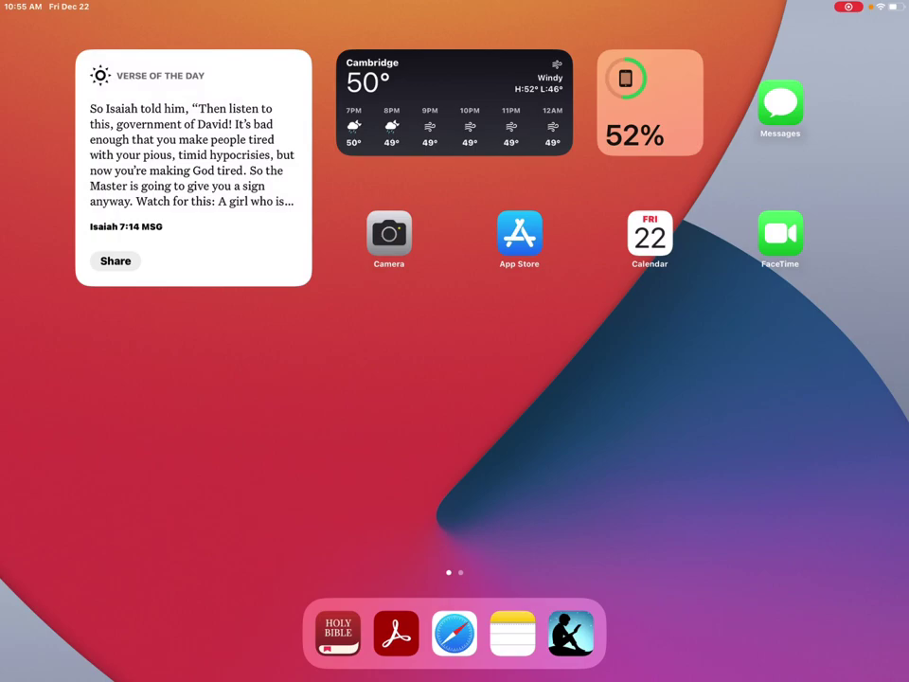
left_click_drag(663, 426, 284, 426)
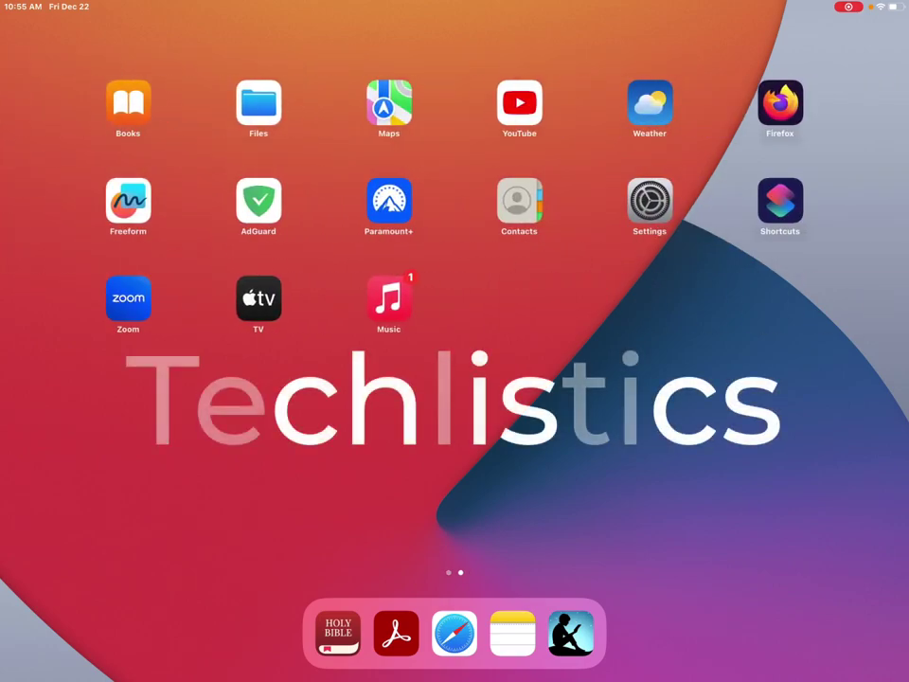
Step: Long-press Music to rearrange, then move Music, Paramount+, Settings, Shortcuts and Zoom into the dock
left_click(388, 298)
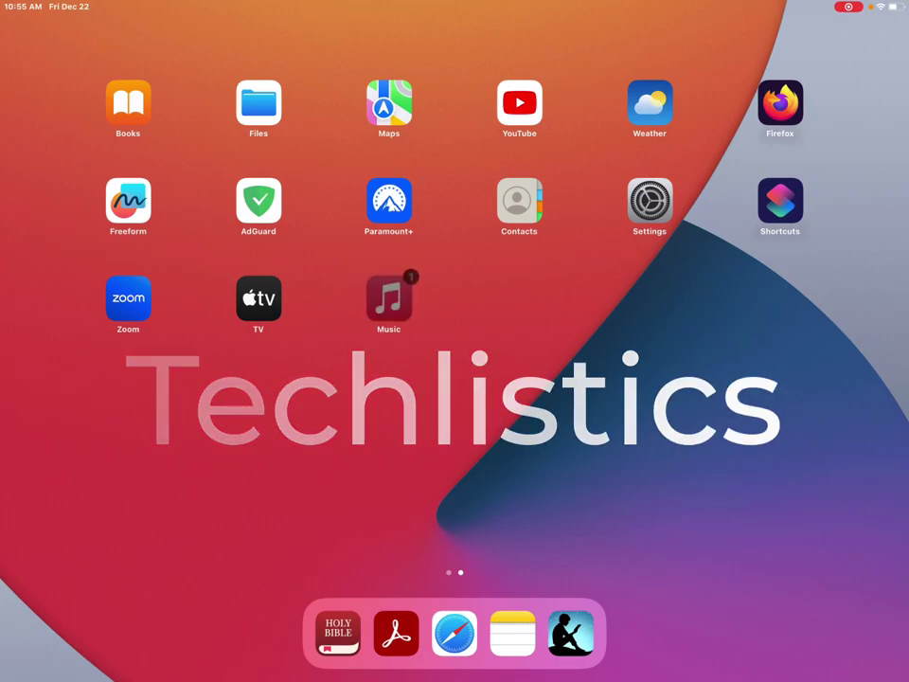
left_click_drag(388, 298, 426, 632)
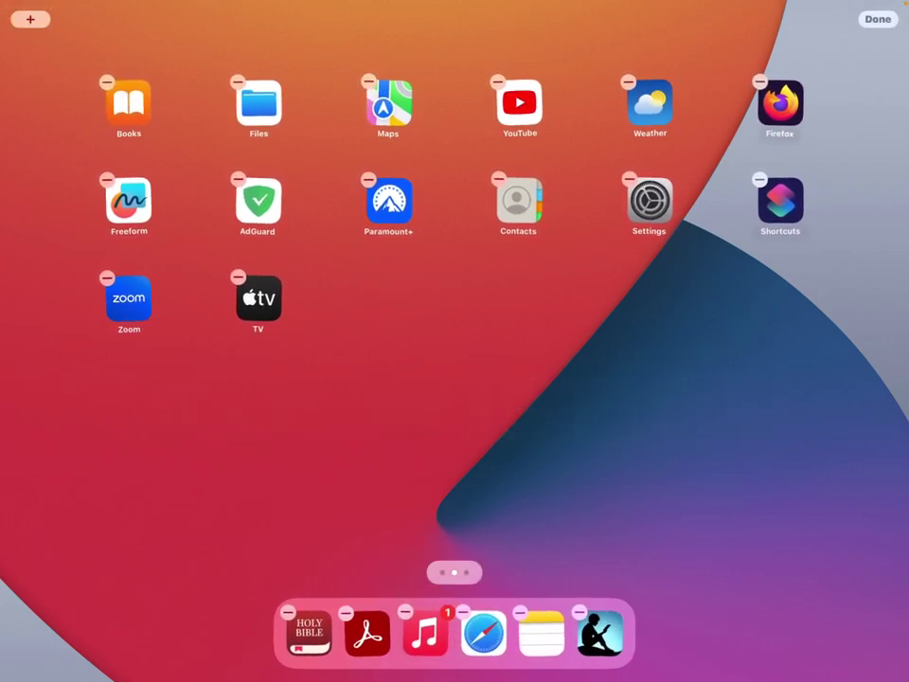
left_click_drag(388, 200, 396, 632)
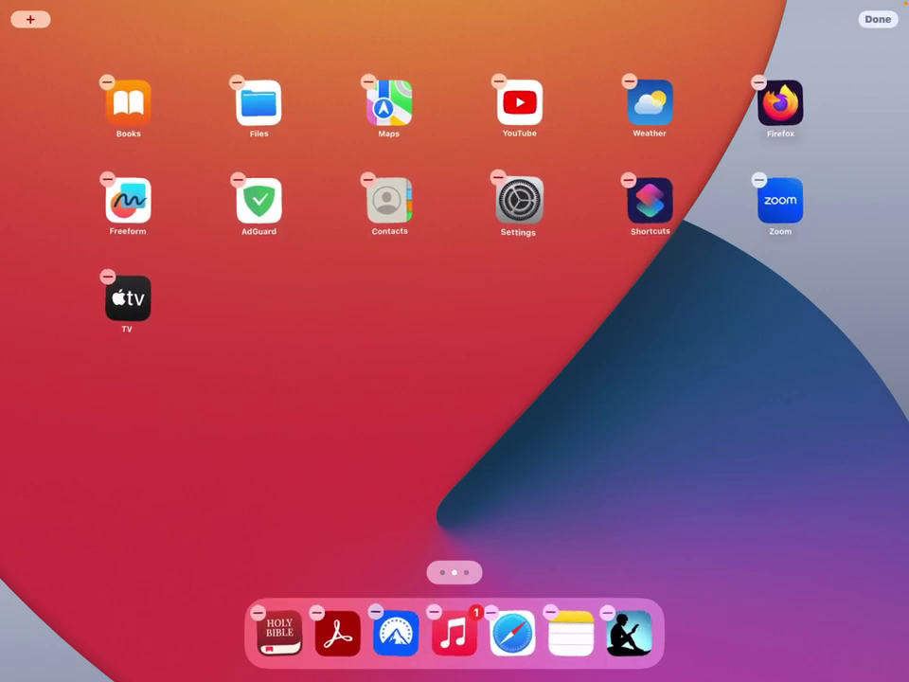
left_click_drag(518, 200, 485, 633)
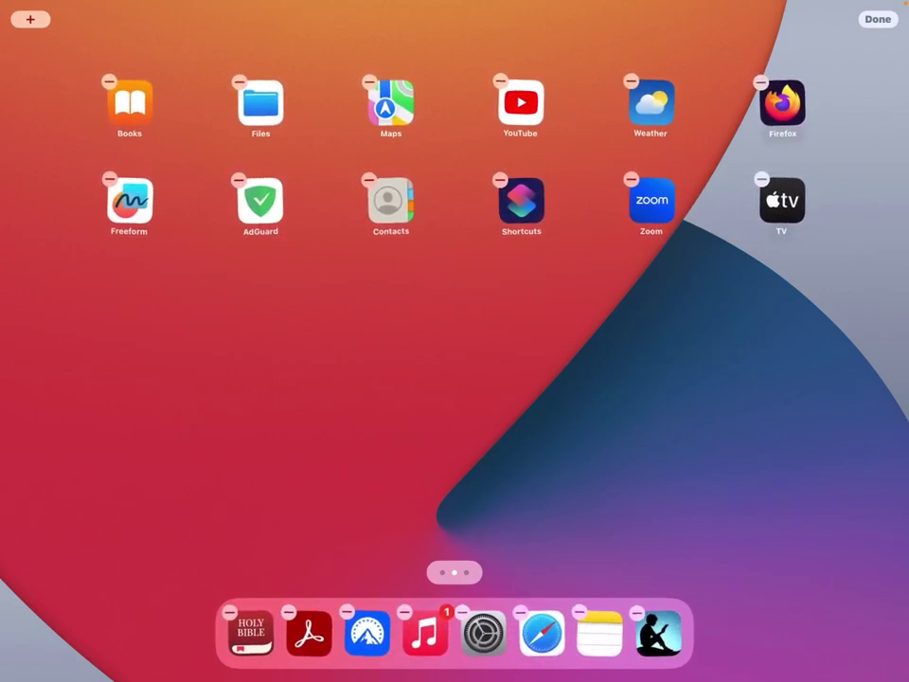
left_click_drag(520, 199, 512, 633)
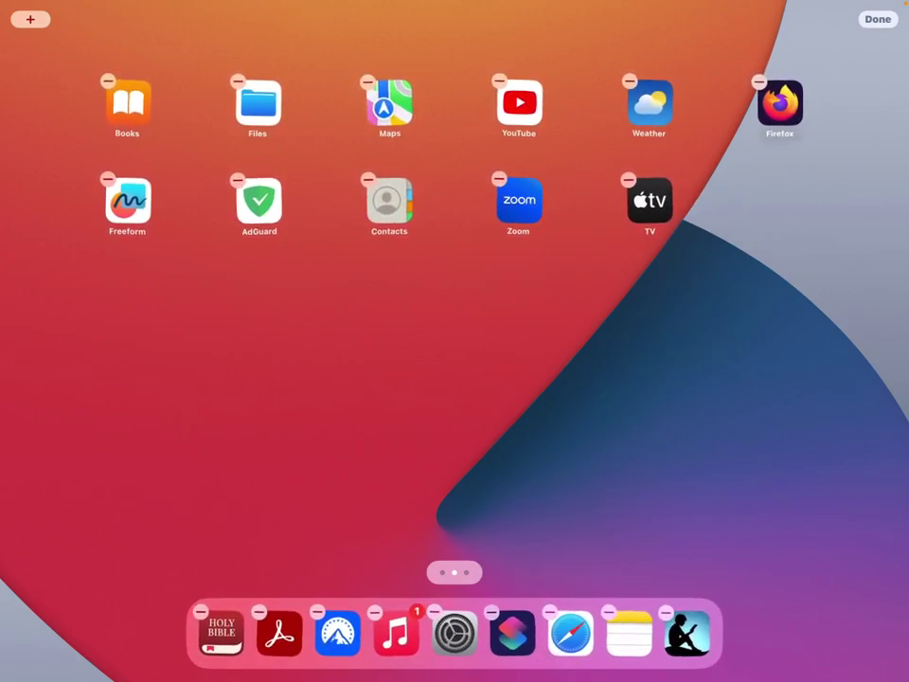
left_click_drag(518, 200, 542, 633)
Step: Move TV, YouTube, Weather, Firefox and Freeform into the dock
left_click_drag(518, 199, 512, 632)
left_click_drag(519, 102, 483, 633)
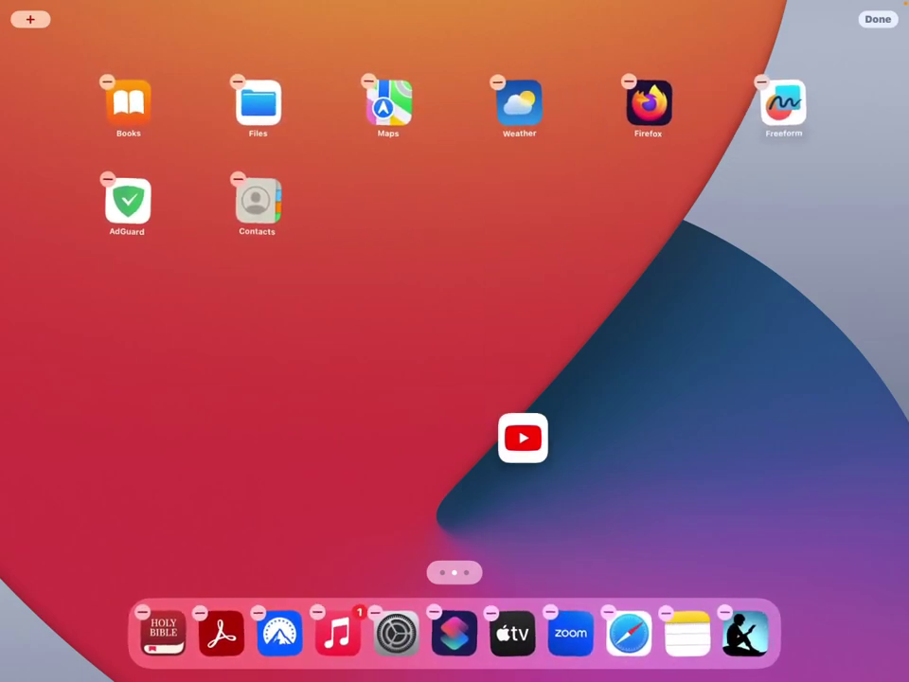
mouse_move(258, 200)
left_mouse_down()
mouse_move(522, 161)
mouse_move(513, 632)
left_mouse_up()
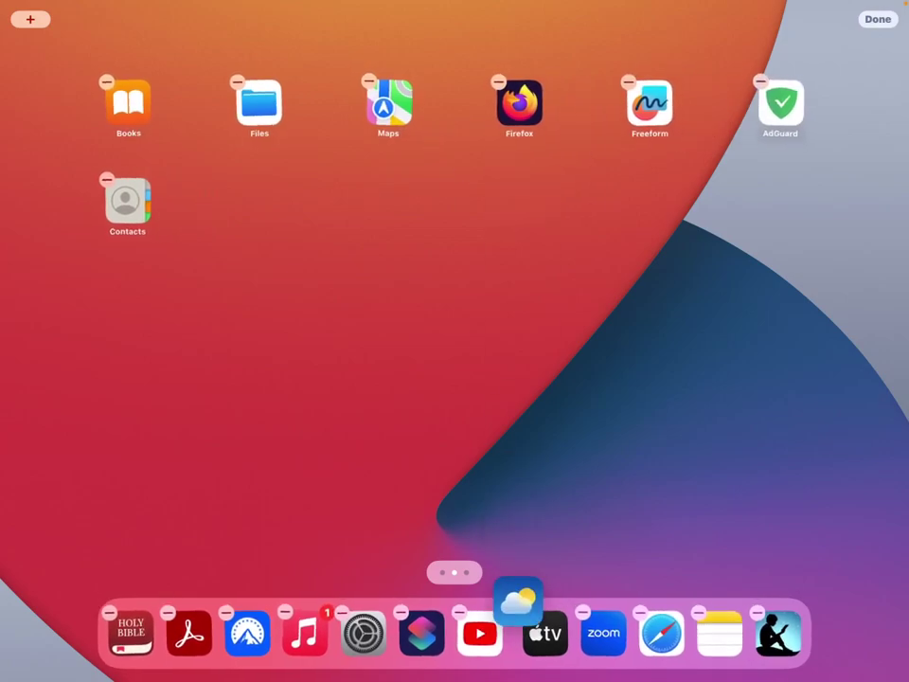
left_click_drag(571, 102, 478, 633)
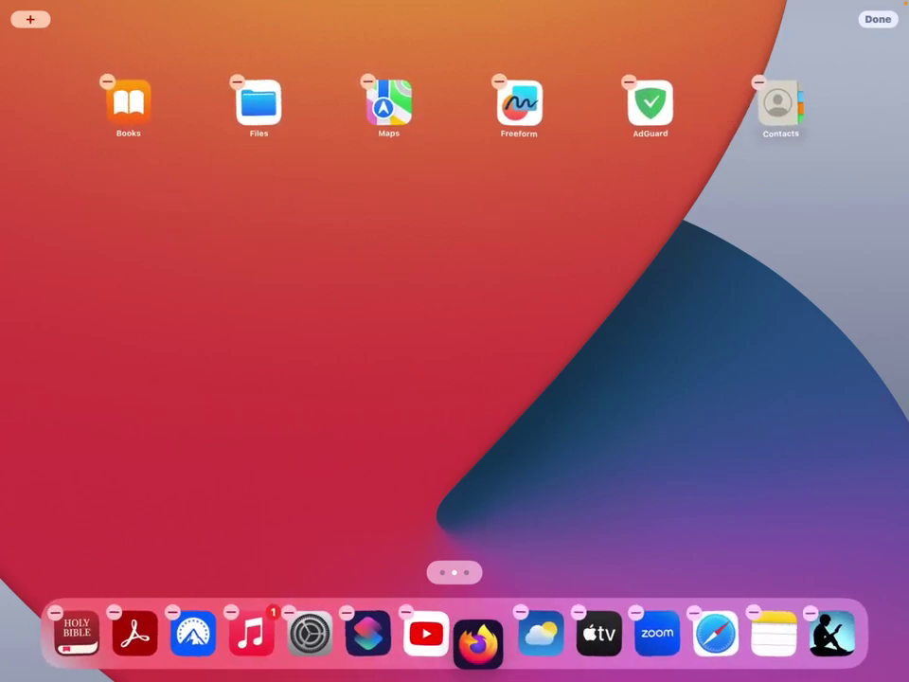
mouse_move(519, 102)
left_mouse_down()
mouse_move(522, 606)
mouse_move(511, 632)
left_mouse_up()
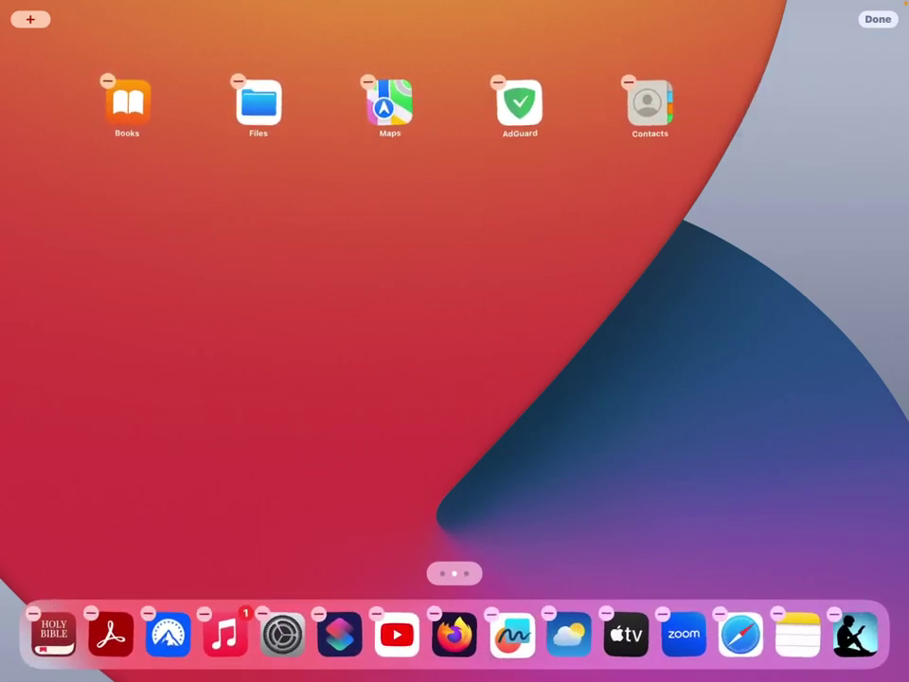
mouse_move(519, 102)
left_mouse_down()
mouse_move(524, 529)
mouse_move(482, 633)
left_mouse_up()
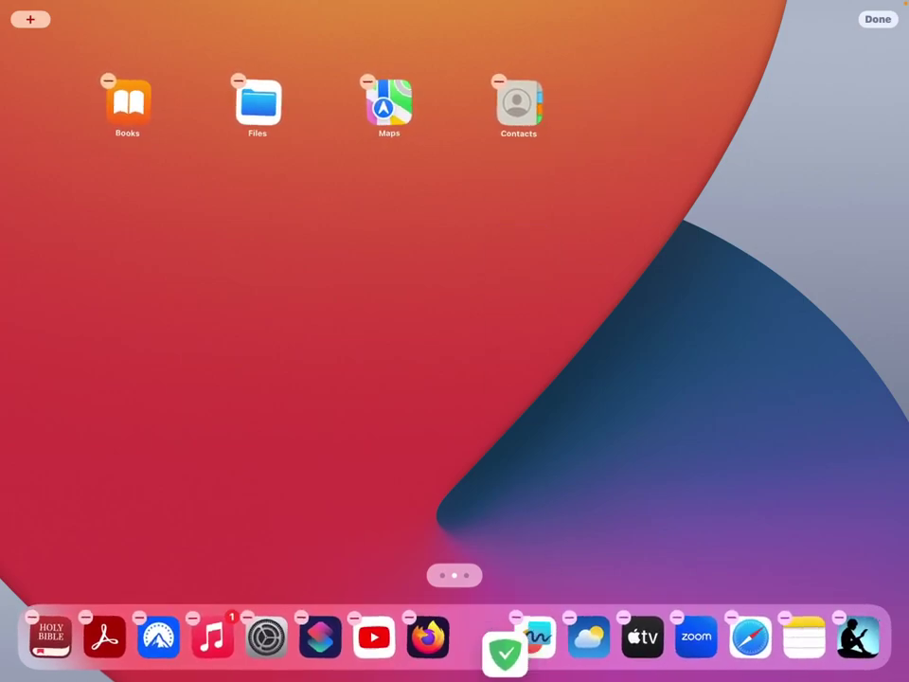
Step: Exit icon editing with Done, settling AdGuard into the dock
left_click(878, 19)
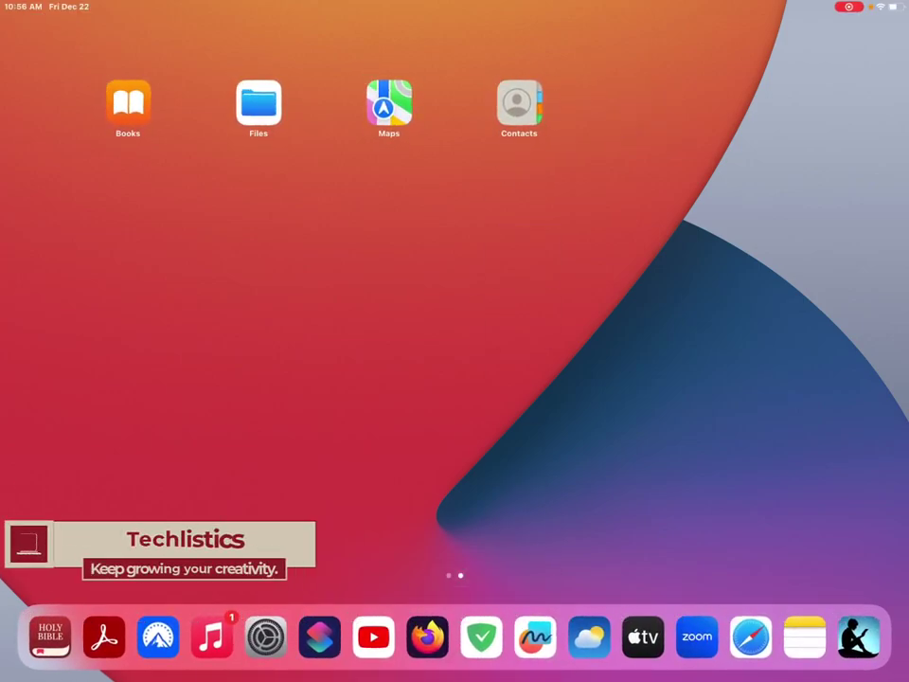